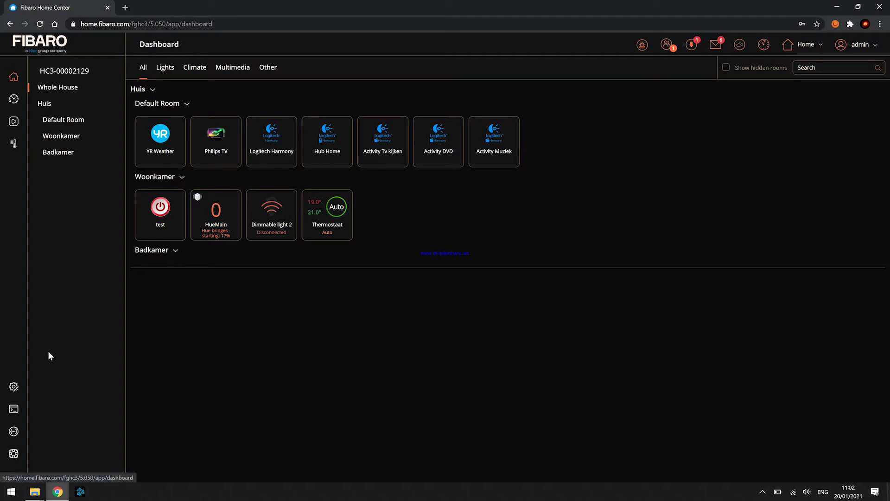
# Start adding a Z-Wave device in the device settings, with security mode enabled
pyautogui.click(13, 385)
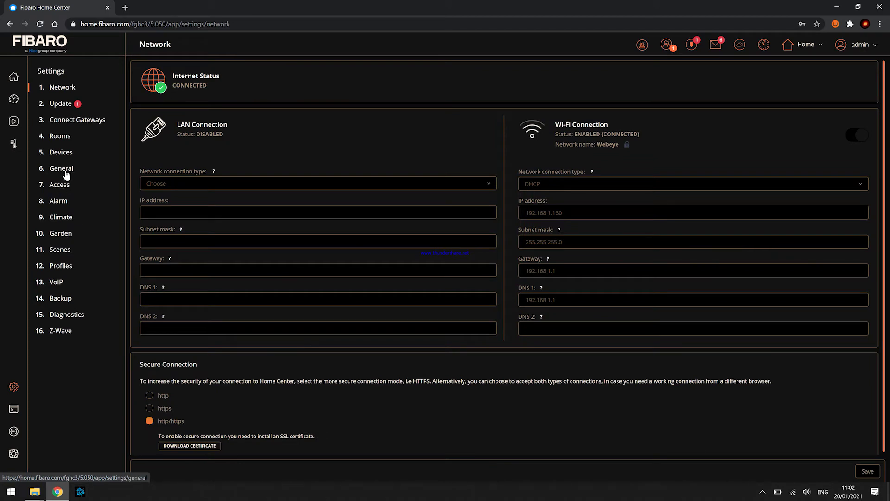
pyautogui.click(61, 153)
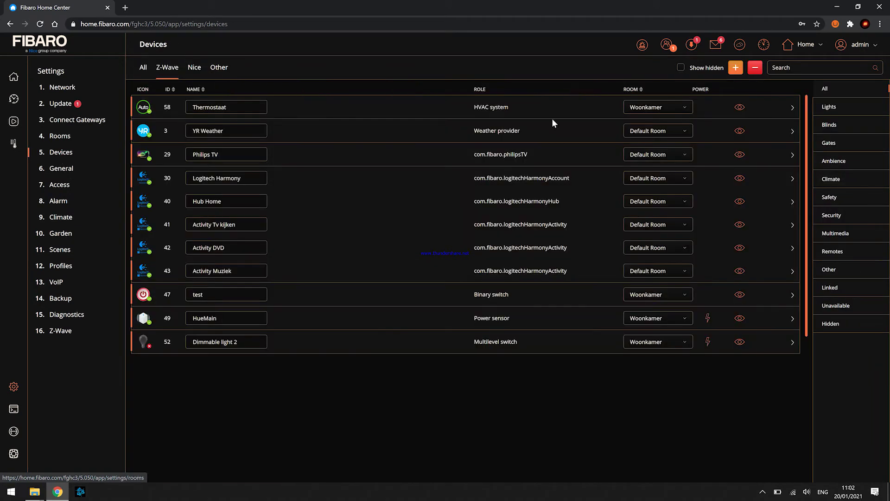
pyautogui.click(734, 69)
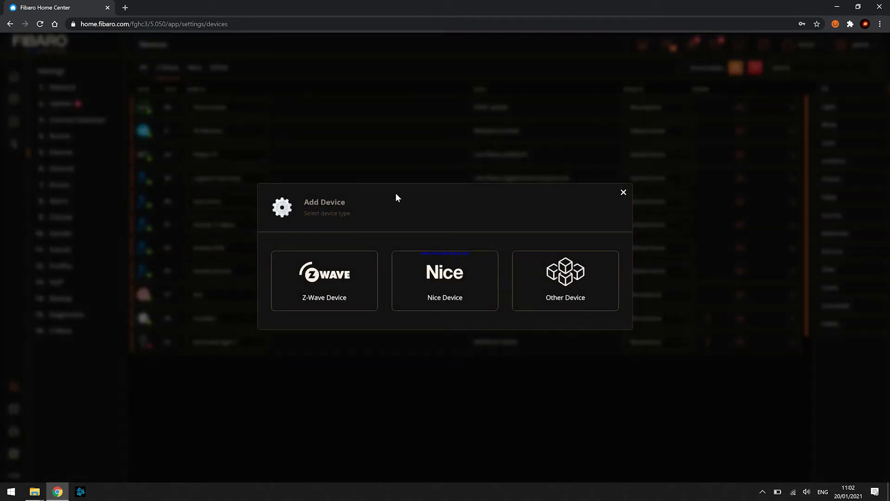
pyautogui.click(330, 282)
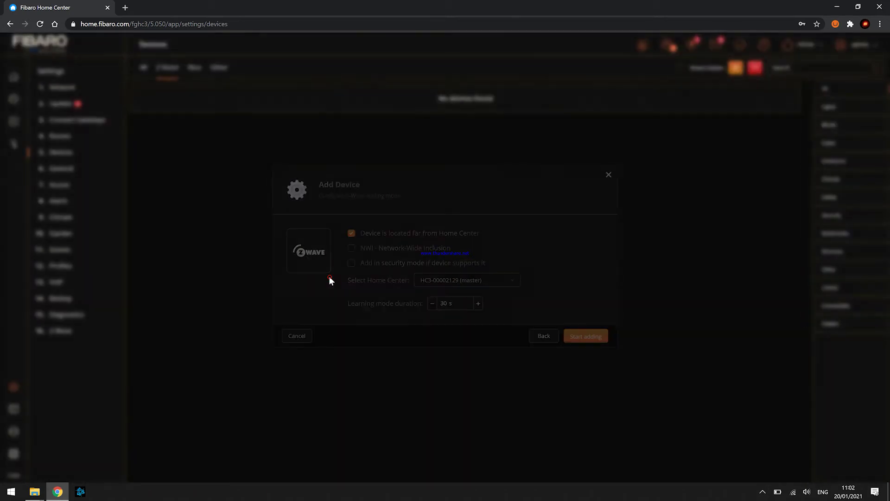
pyautogui.click(352, 264)
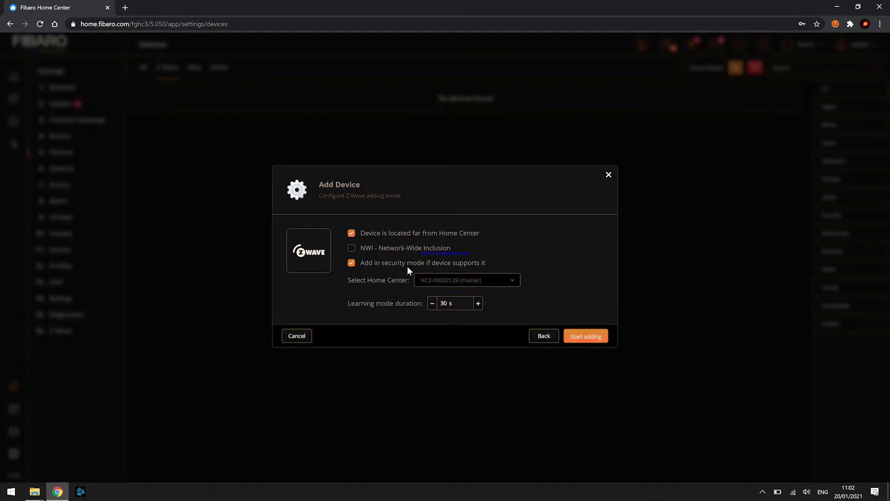
pyautogui.click(584, 337)
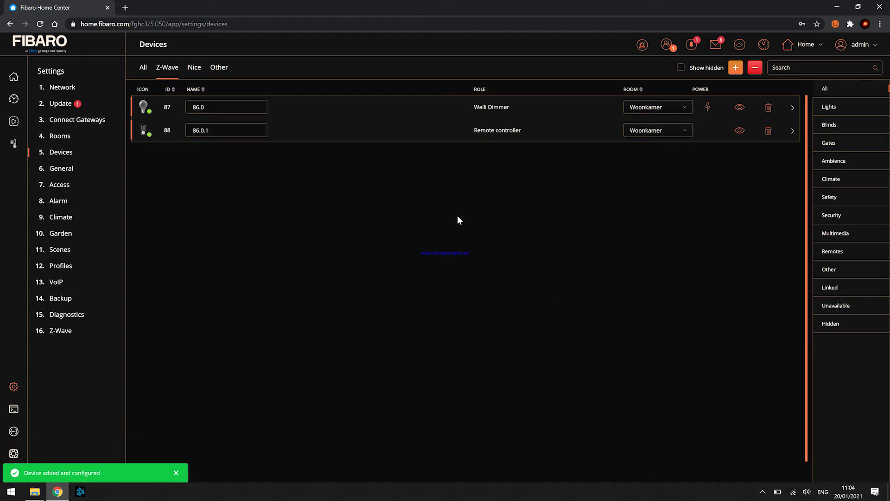
# Examine the Walli Dimmer's general and advanced settings and read through its full list of configuration parameters
pyautogui.click(144, 111)
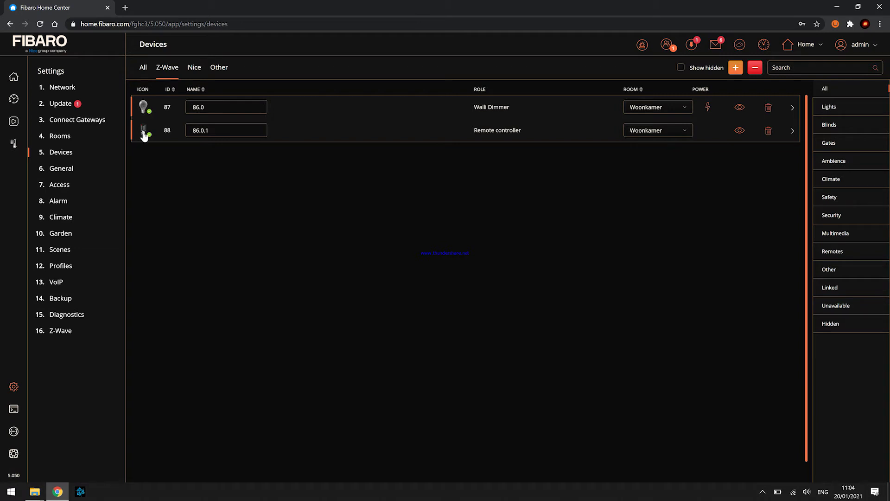
pyautogui.click(308, 119)
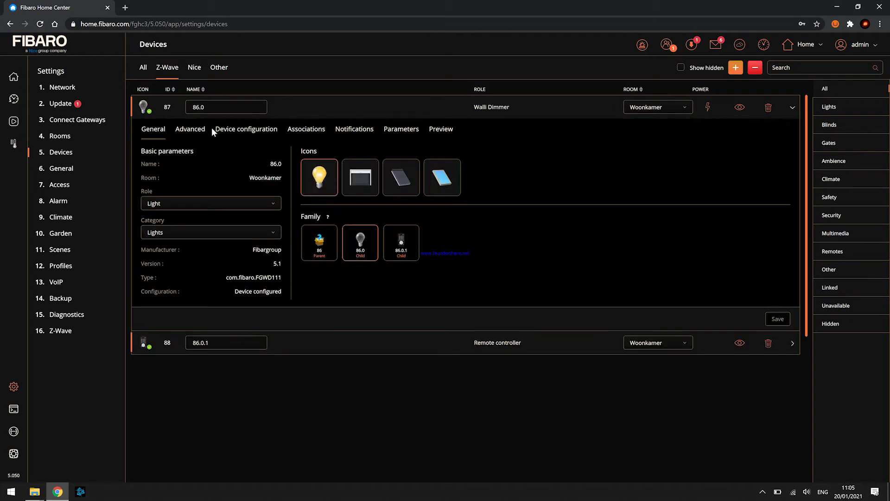
pyautogui.click(198, 135)
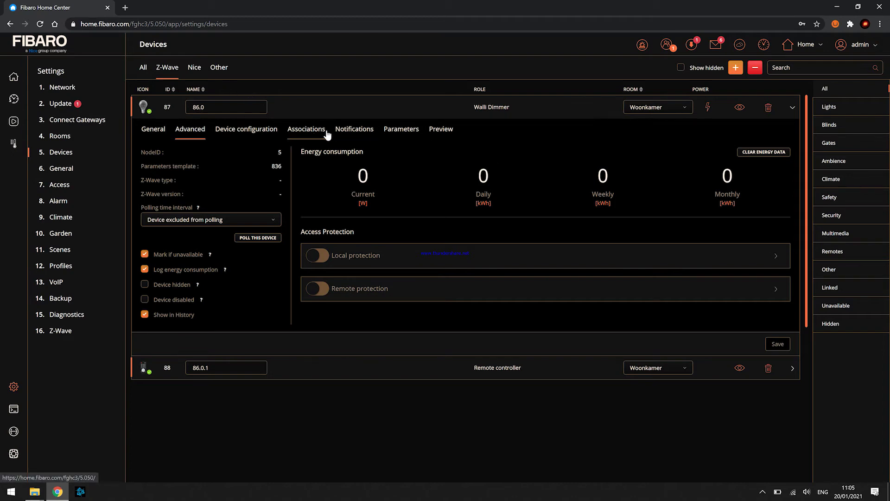
pyautogui.click(395, 133)
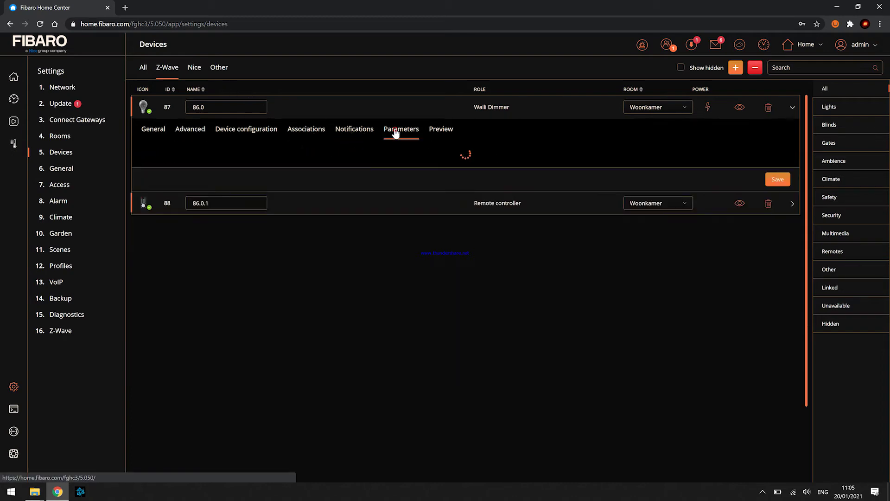
pyautogui.scroll(-2, 376, 234)
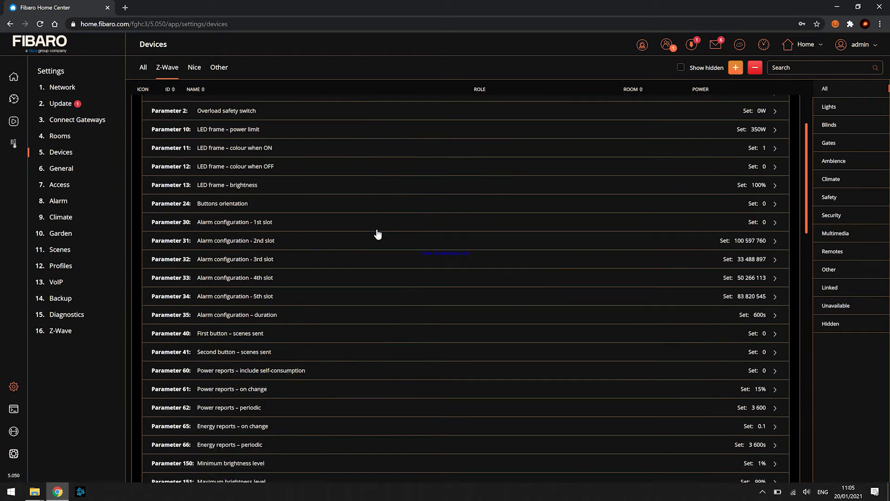
pyautogui.scroll(-1, 378, 234)
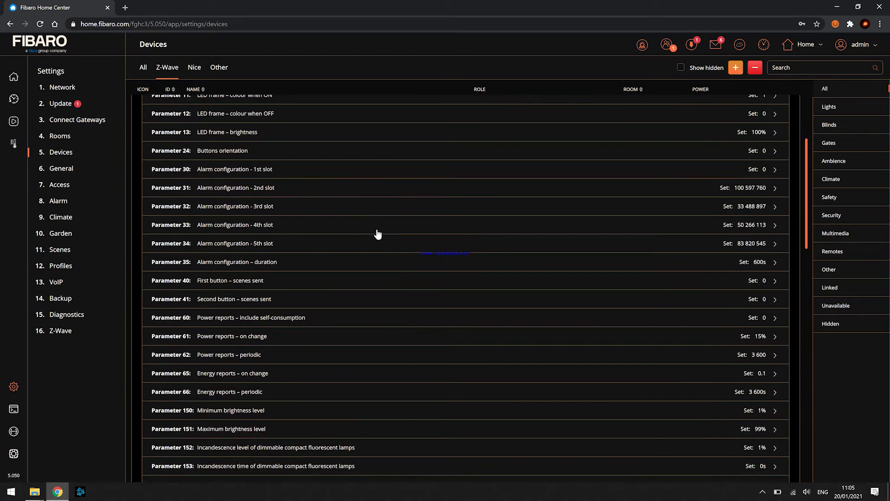
pyautogui.scroll(1, 378, 234)
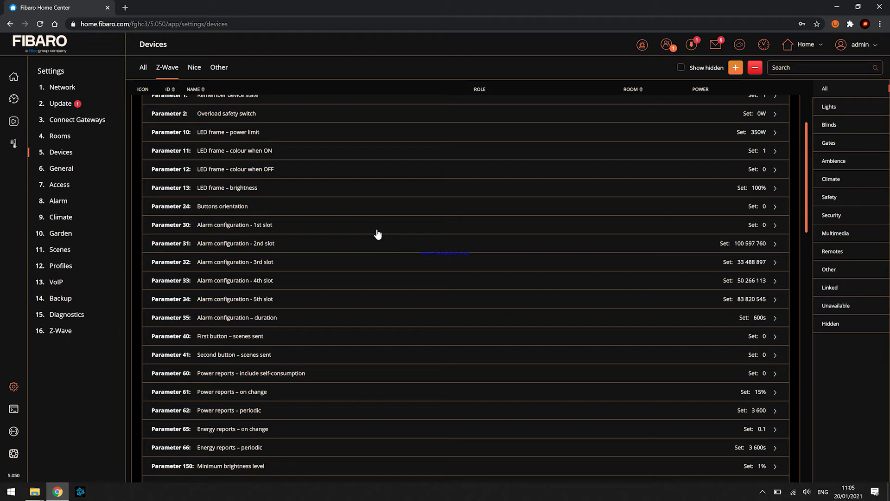
pyautogui.scroll(-7, 378, 234)
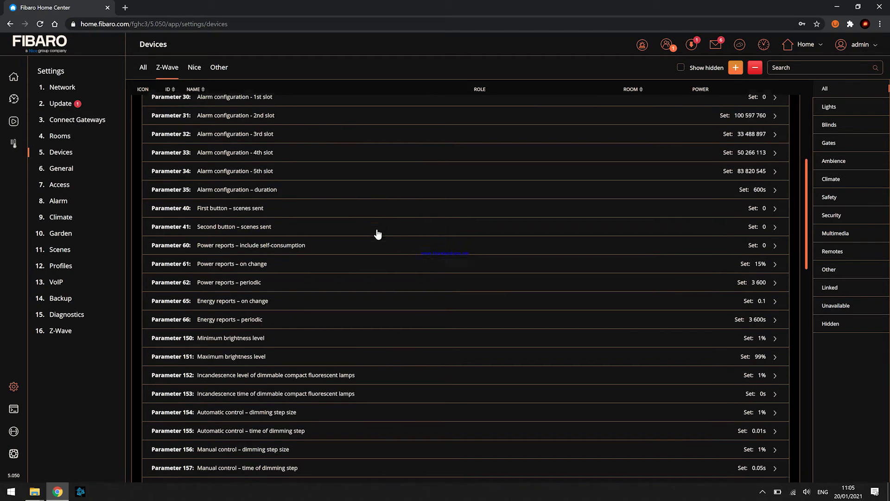
pyautogui.scroll(-2, 378, 234)
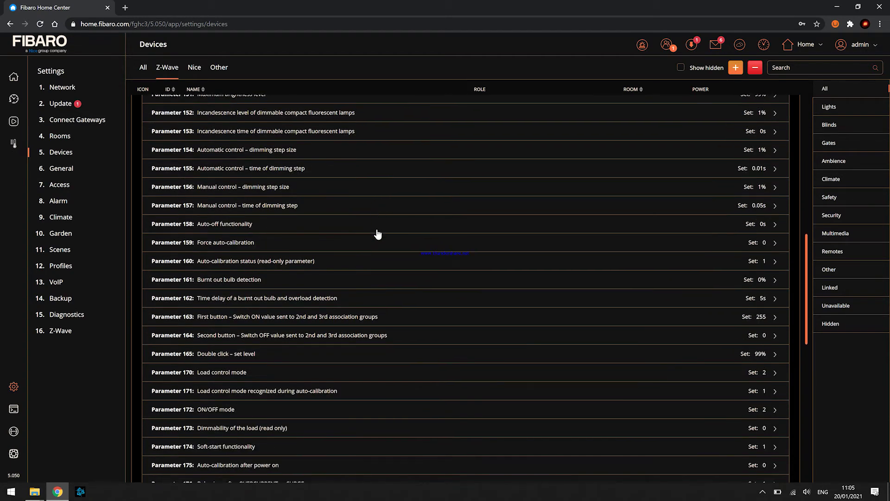
pyautogui.scroll(-3, 377, 234)
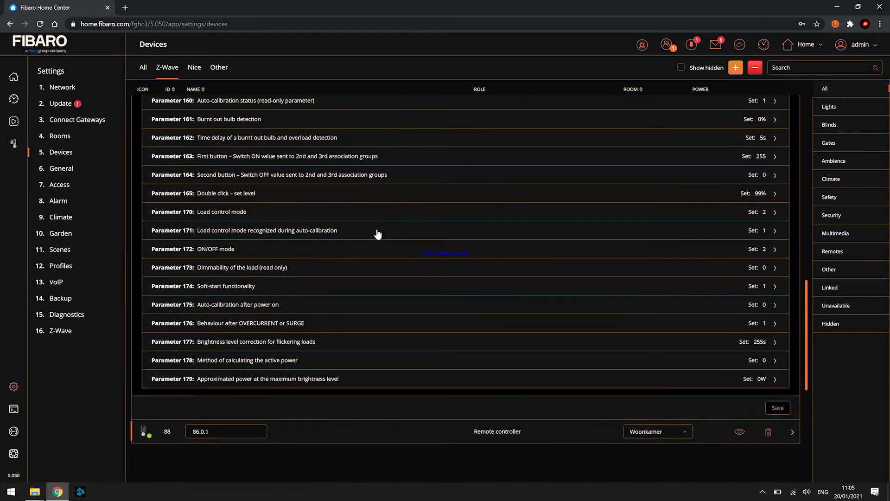
pyautogui.scroll(12, 378, 234)
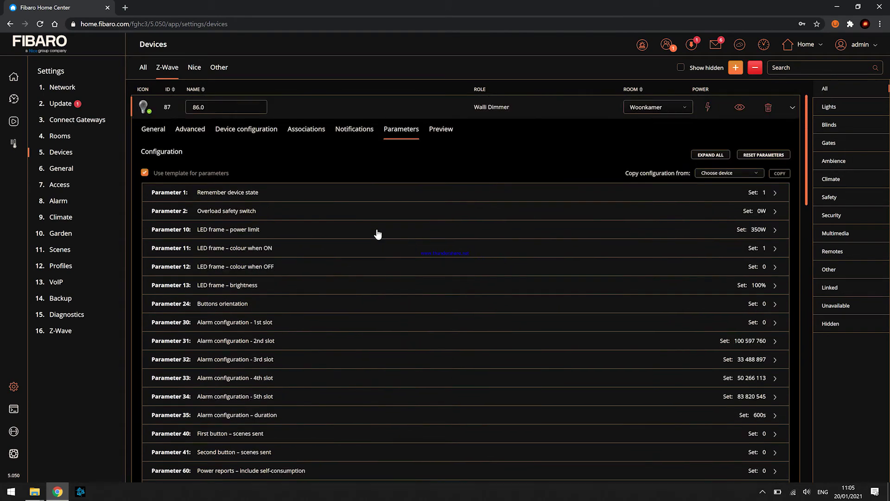
pyautogui.click(371, 108)
# Examine the remote controller device's advanced settings, including the button actions that can be configured
pyautogui.doubleClick(319, 141)
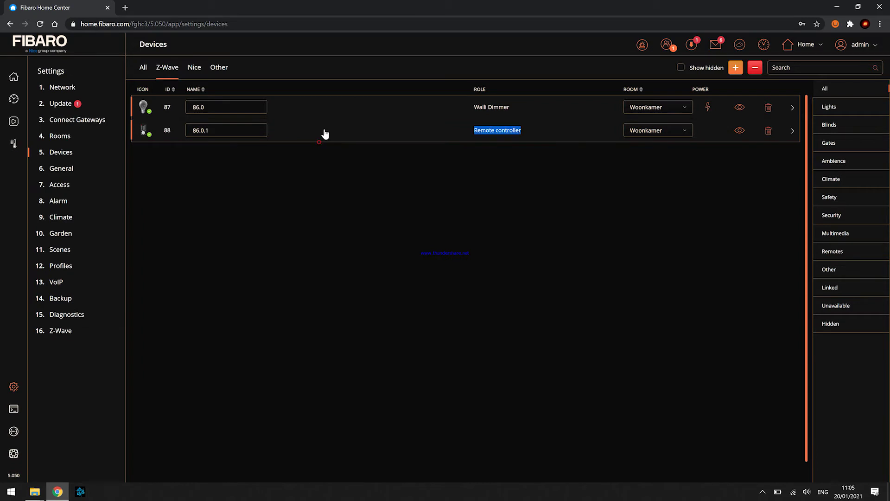
pyautogui.click(325, 133)
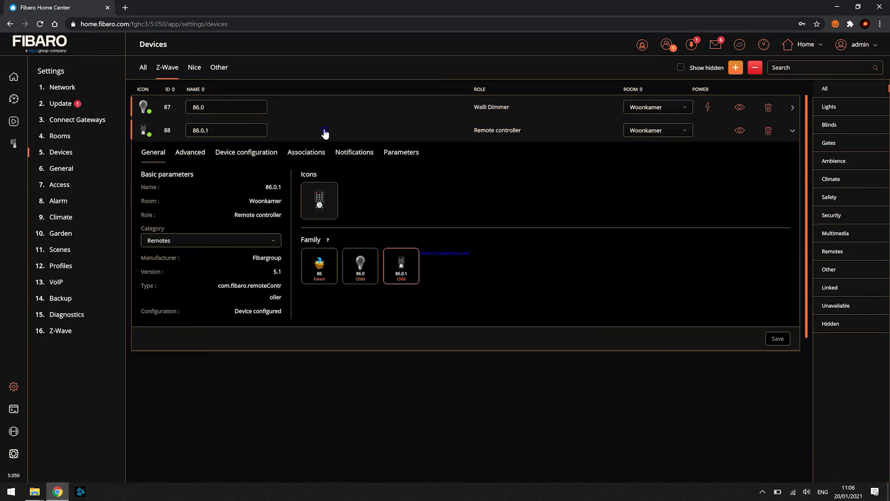
pyautogui.click(245, 153)
pyautogui.click(203, 153)
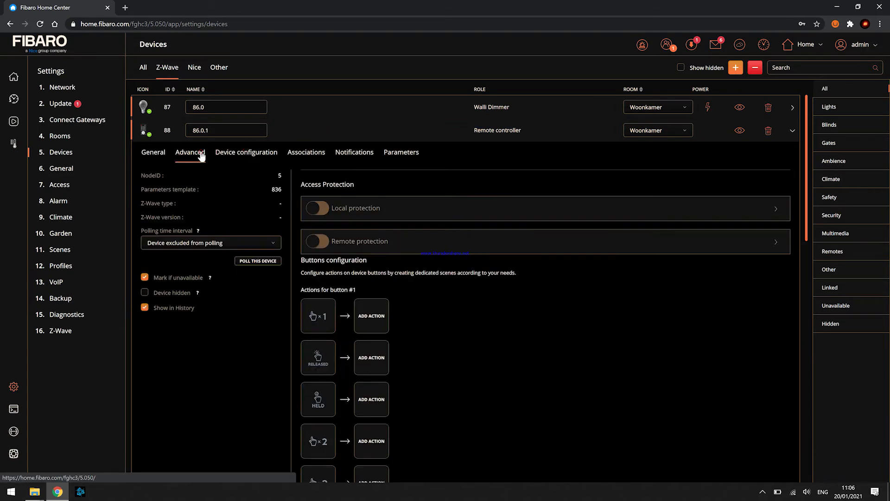
pyautogui.scroll(-3, 490, 306)
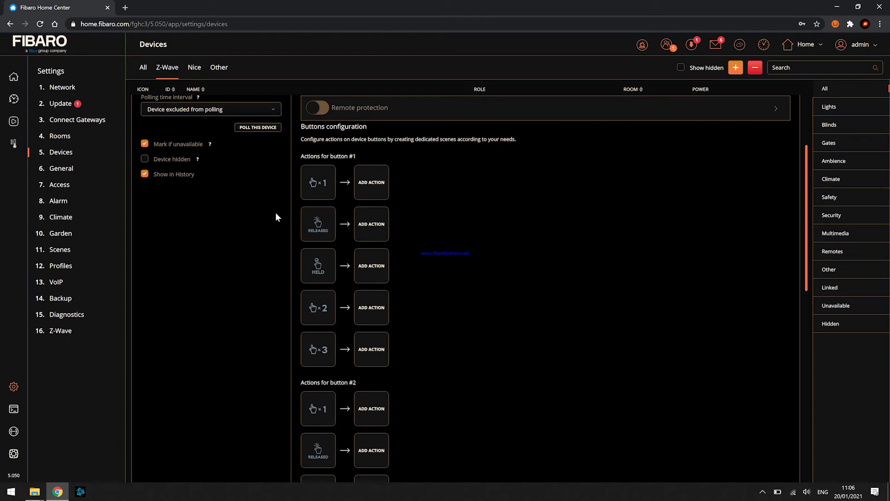
# Test the 86.0 light from the dashboard by switching it on and off again
pyautogui.click(15, 76)
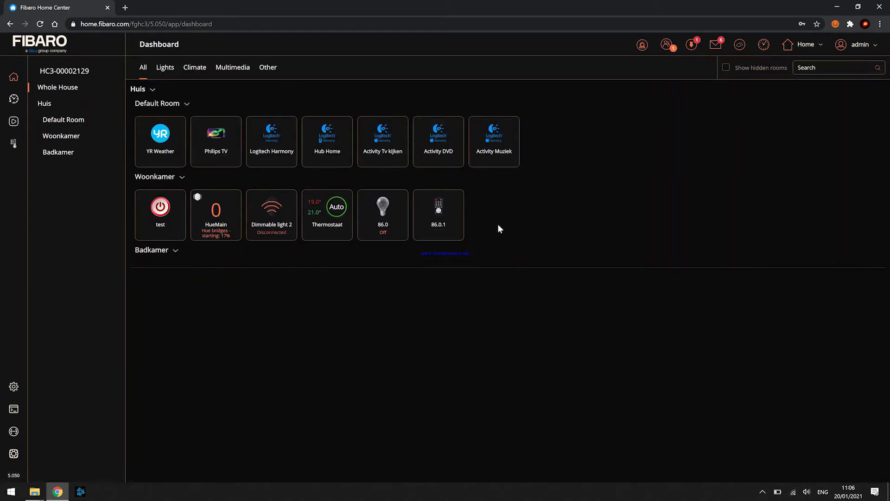
pyautogui.click(383, 208)
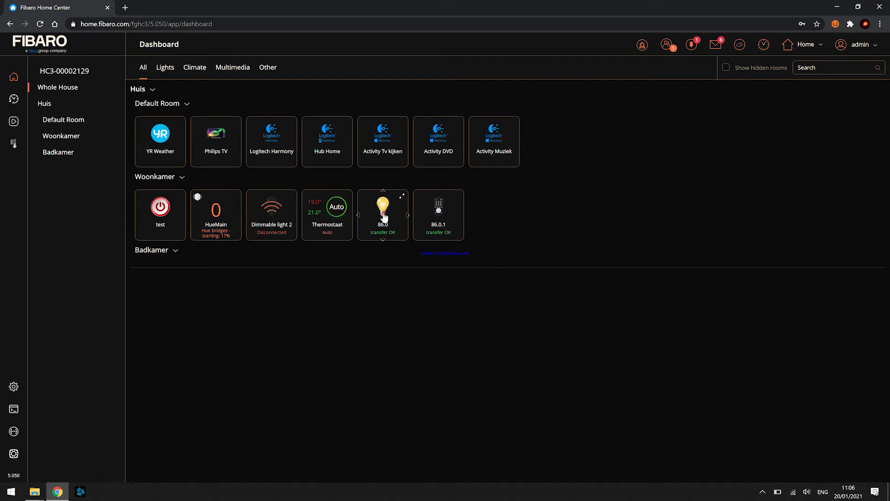
pyautogui.click(384, 216)
# Raise the 86.0 light's brightness in stages to roughly three quarters, switch its power off and close its details
pyautogui.click(403, 200)
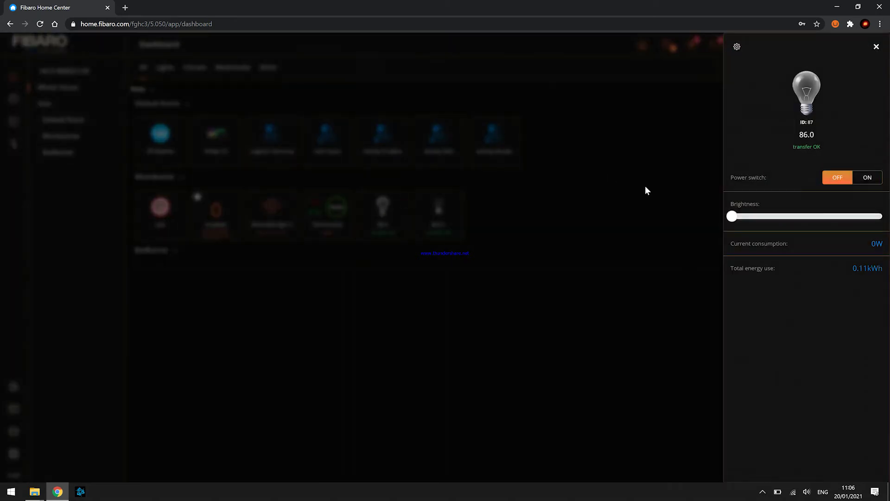
pyautogui.click(762, 211)
pyautogui.click(736, 217)
pyautogui.moveTo(748, 219); pyautogui.dragTo(778, 217)
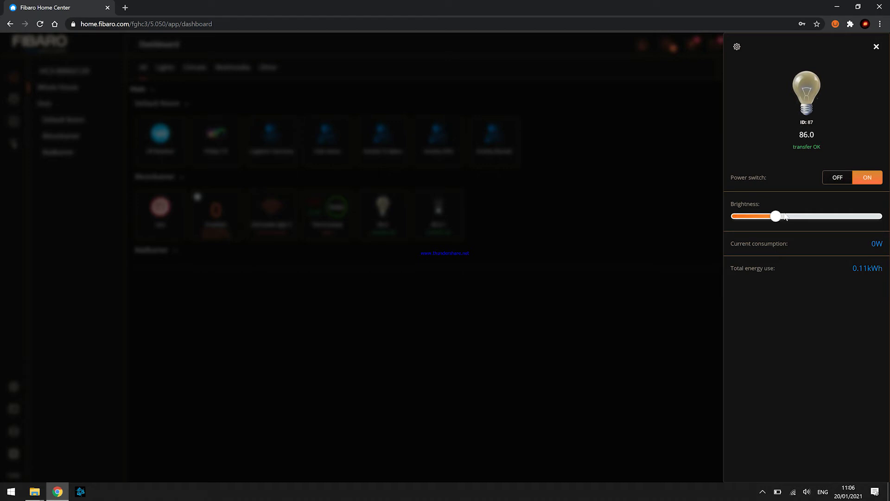
pyautogui.moveTo(807, 218); pyautogui.dragTo(809, 219)
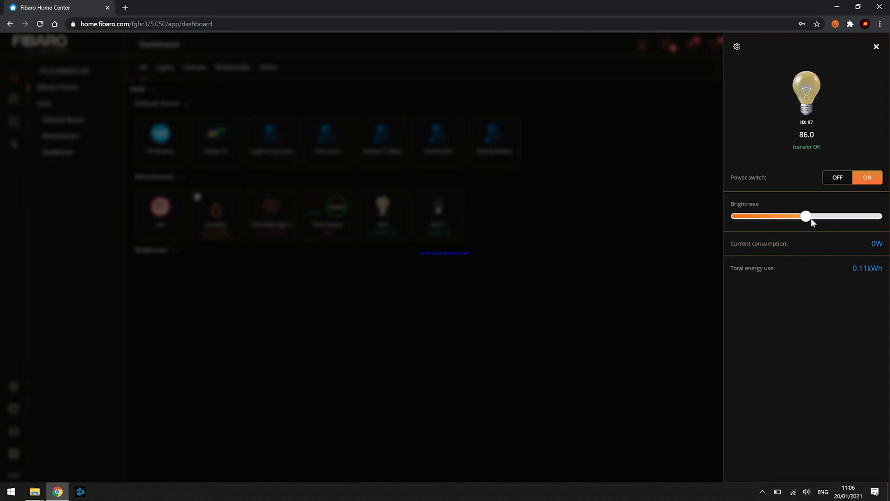
pyautogui.moveTo(810, 222); pyautogui.dragTo(844, 219)
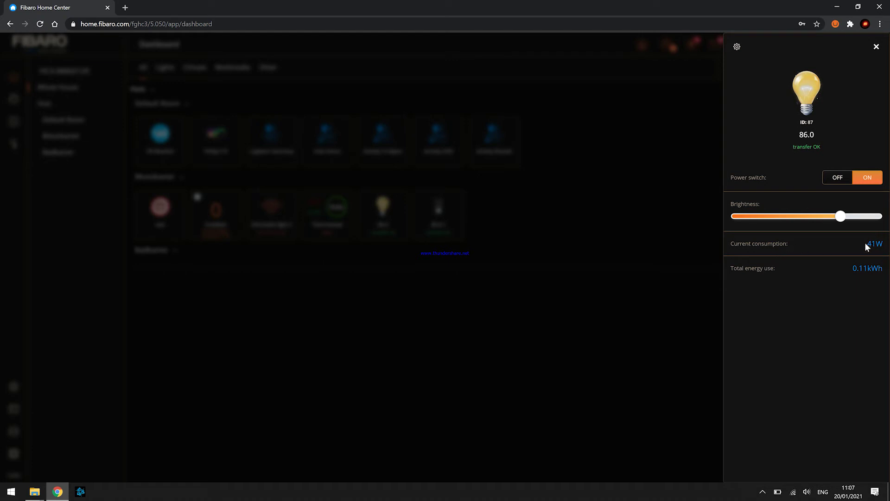
pyautogui.click(837, 179)
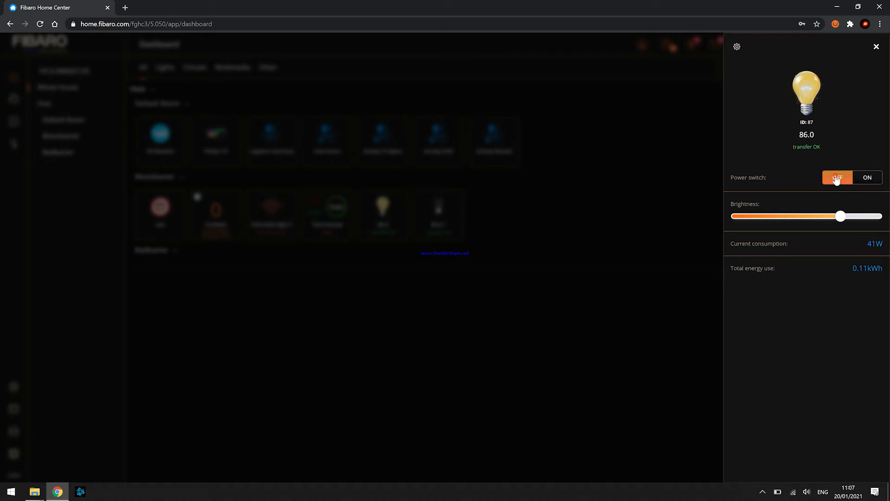
pyautogui.click(457, 286)
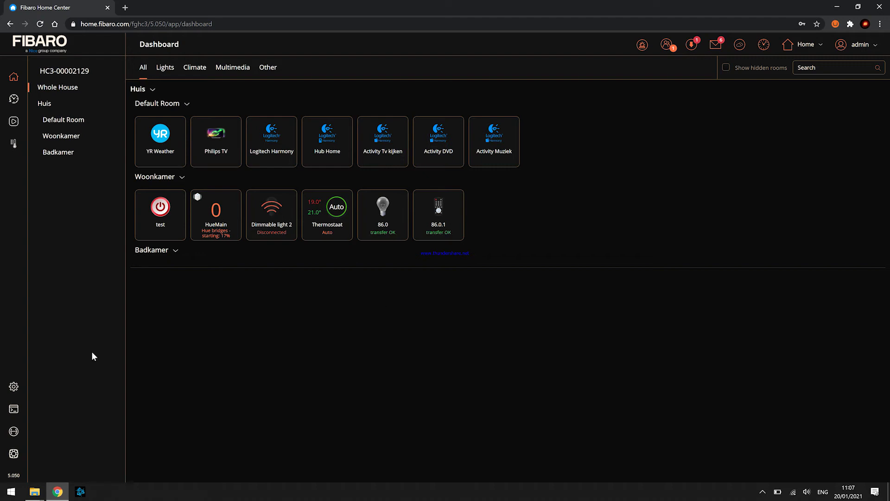
# Create a new block scene called Walli Test with the clapperboard-and-magic-wand icon and save its general settings
pyautogui.click(14, 388)
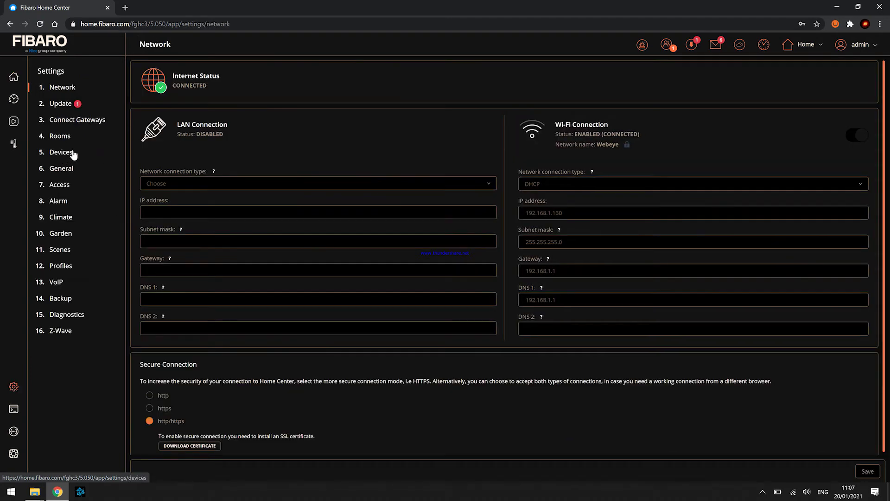
pyautogui.click(66, 253)
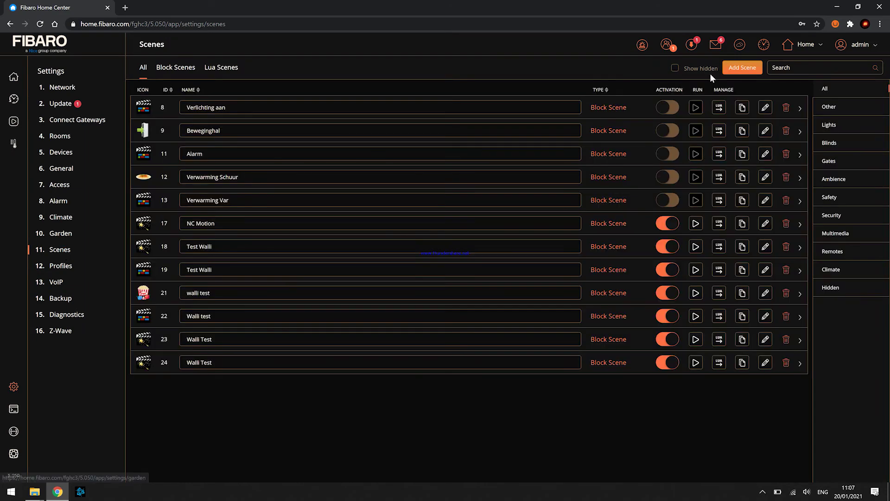
pyautogui.click(744, 69)
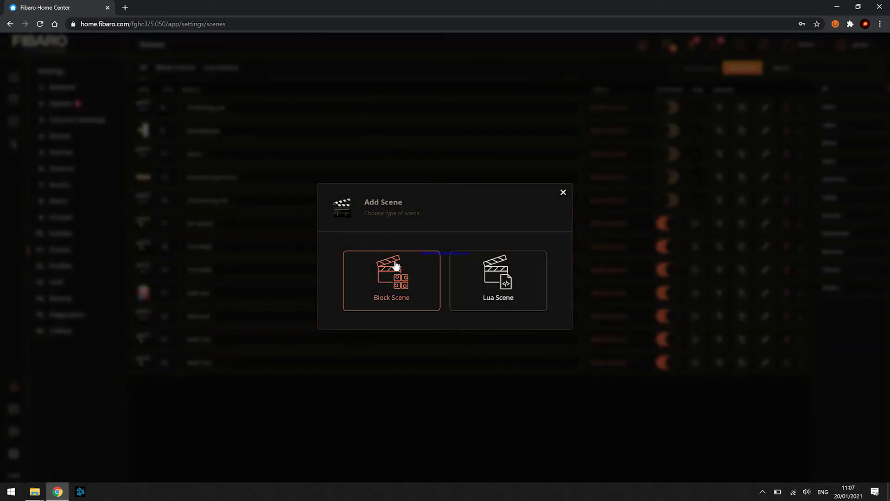
pyautogui.click(393, 292)
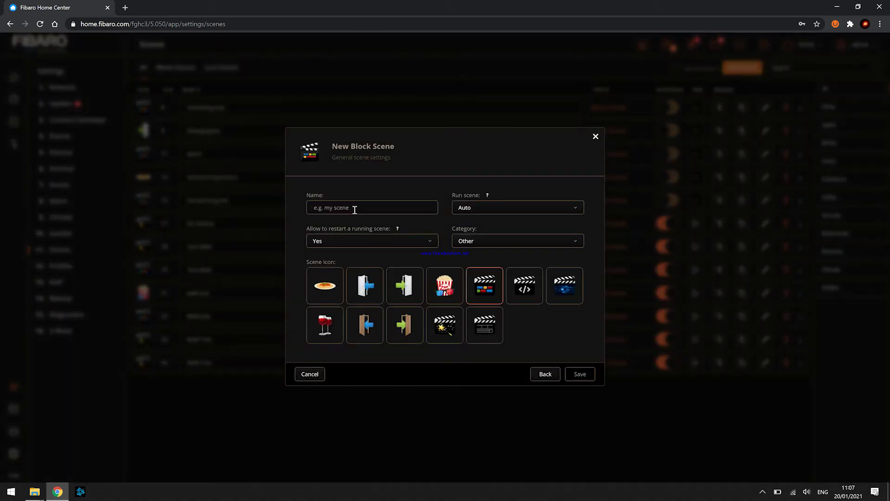
pyautogui.write('Walli Test')
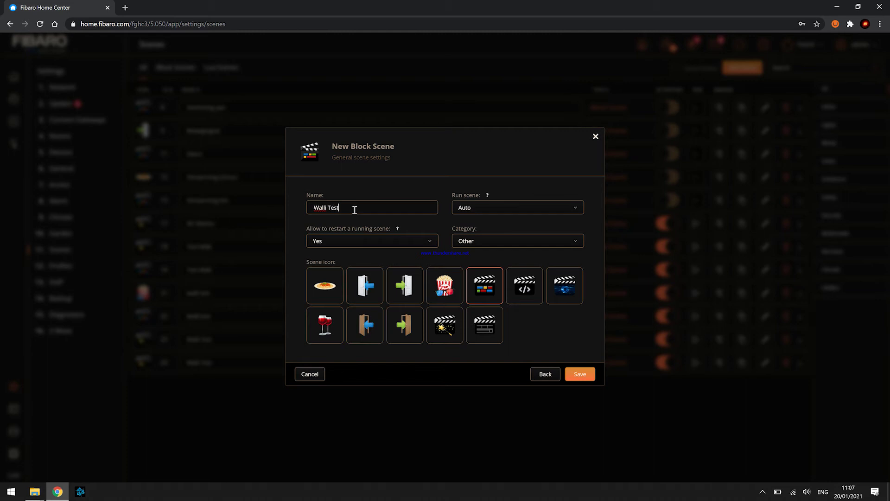
pyautogui.click(437, 329)
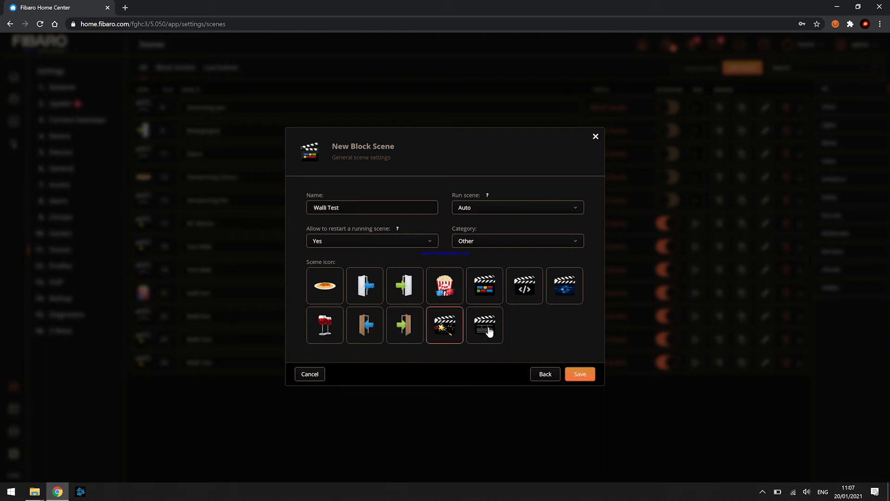
pyautogui.click(582, 374)
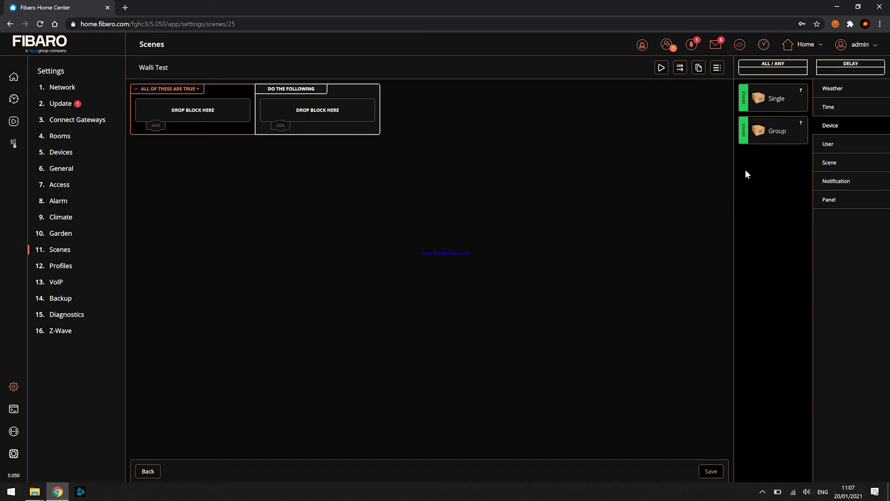
# Add a Single device block to the scene's conditions and assign it the 86.0 light in Huis | Woonkamer
pyautogui.moveTo(764, 98); pyautogui.dragTo(182, 116)
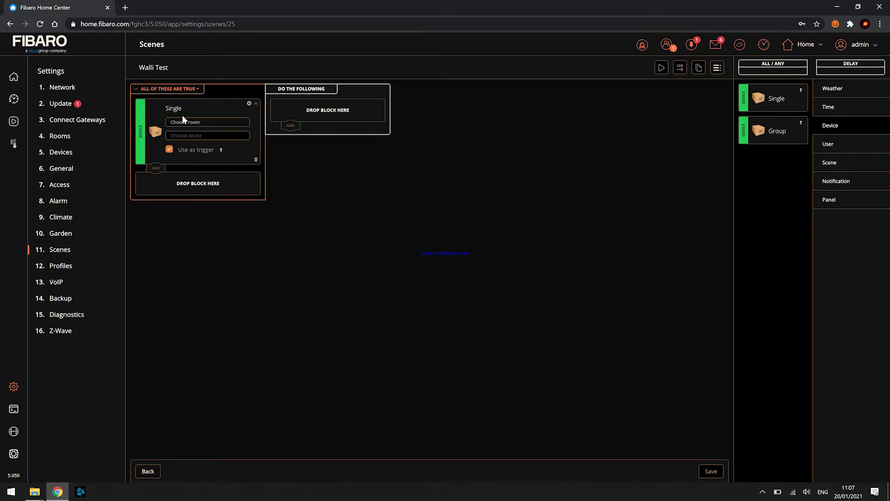
pyautogui.click(184, 121)
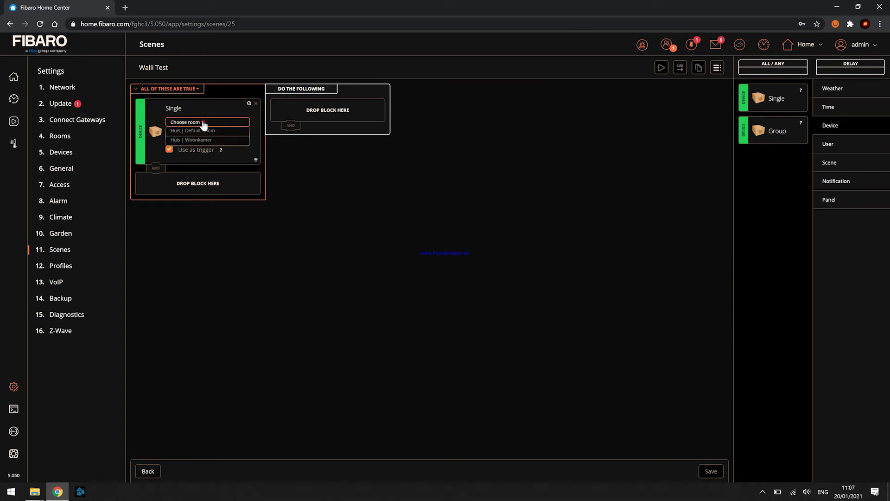
pyautogui.click(198, 140)
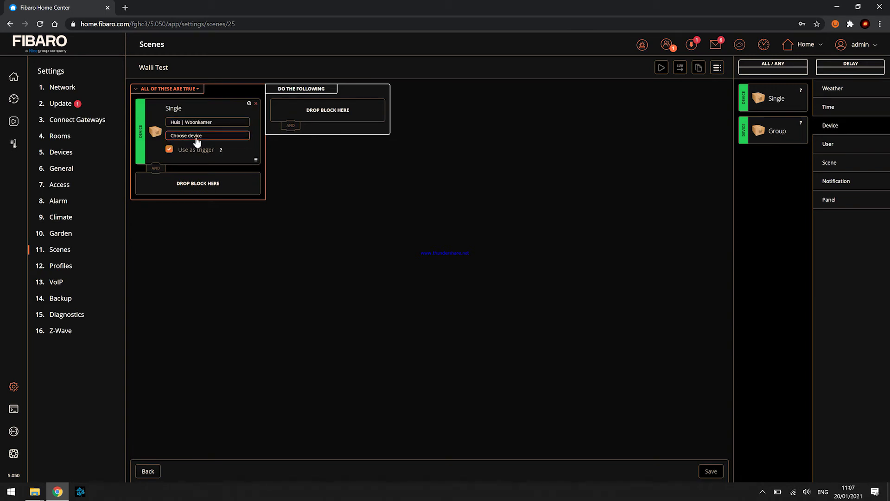
pyautogui.click(198, 135)
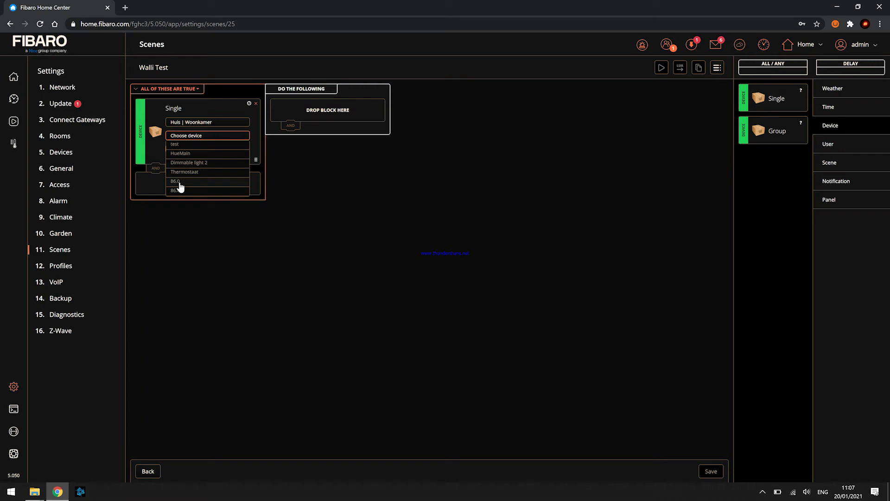
pyautogui.click(179, 183)
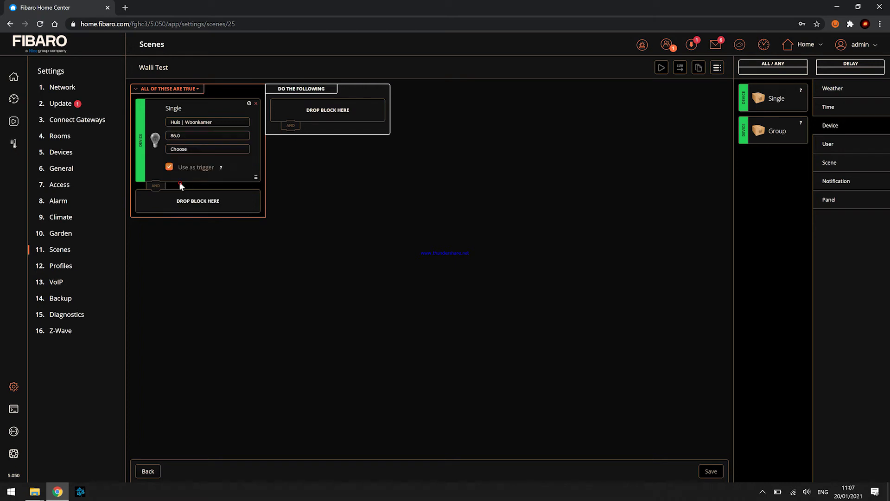
# Set the 86.0 condition to check State with the == operator and view the states it can be compared with
pyautogui.click(205, 149)
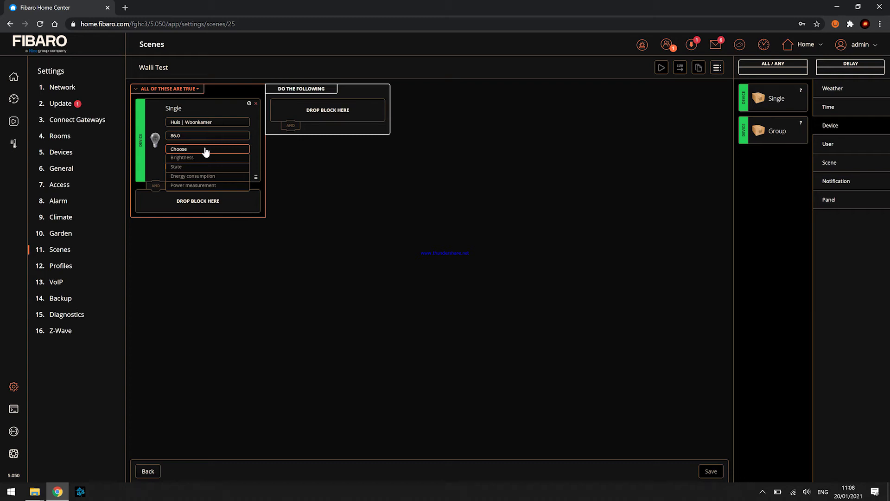
pyautogui.click(180, 168)
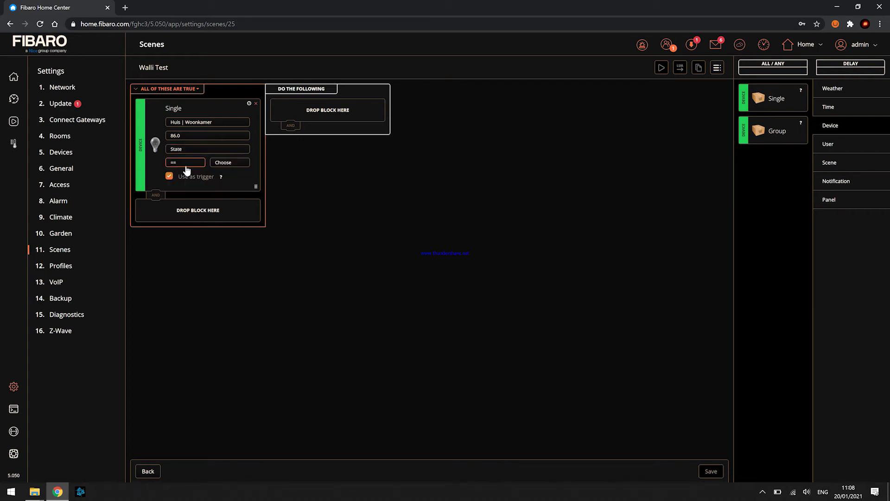
pyautogui.click(228, 164)
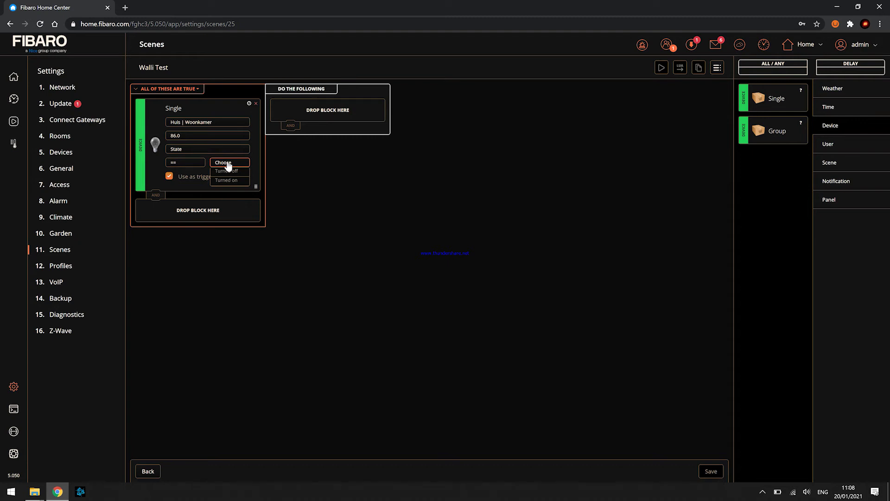
# Set the 86.0 condition to check Brightness and look at its percentage slider
pyautogui.click(197, 149)
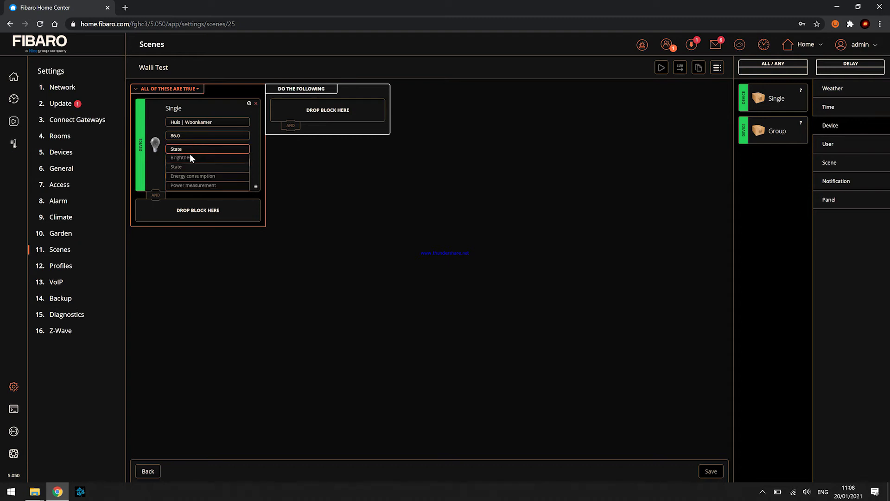
pyautogui.click(189, 157)
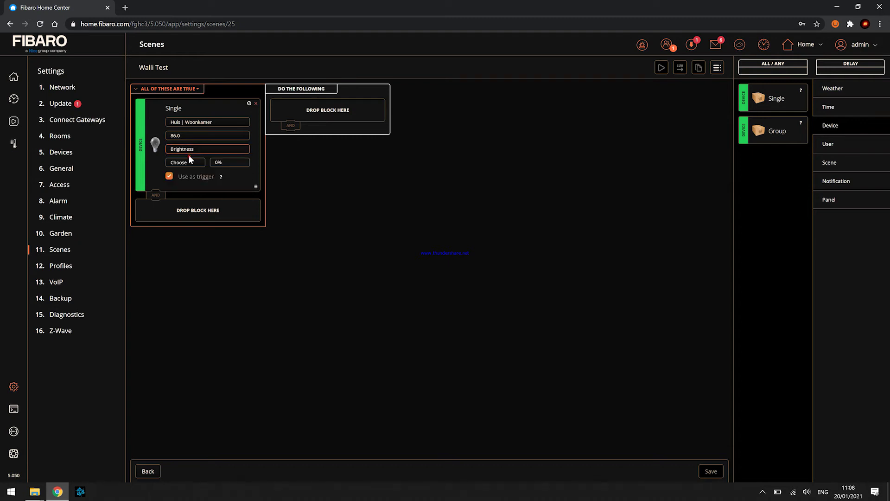
pyautogui.click(230, 164)
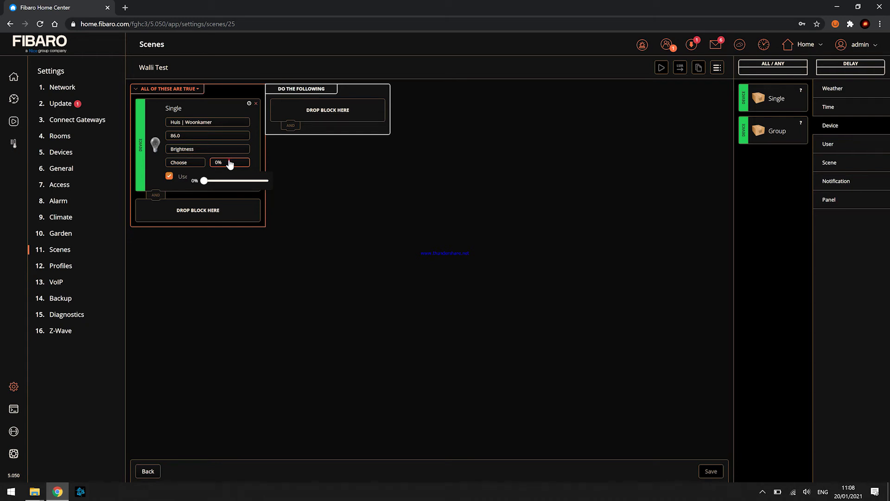
pyautogui.click(230, 163)
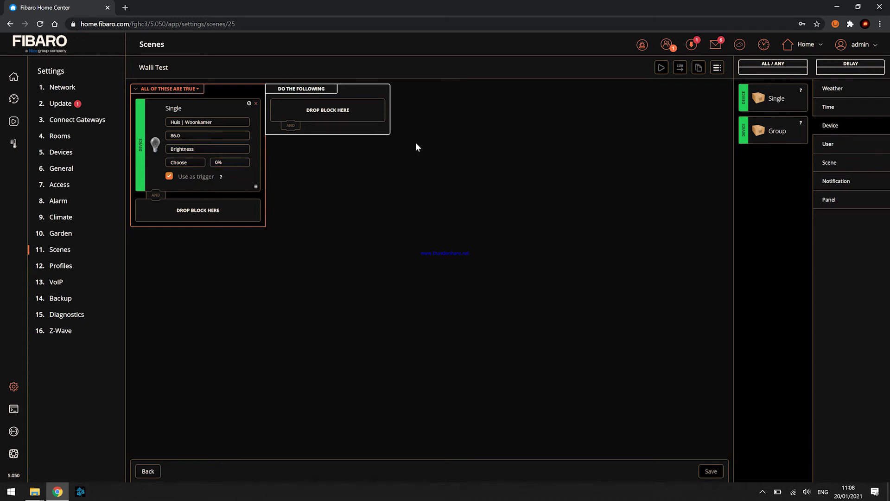
# Add a Single device block to the scene's actions and assign it the 86.0 light in Huis | Woonkamer
pyautogui.moveTo(772, 99); pyautogui.dragTo(330, 110)
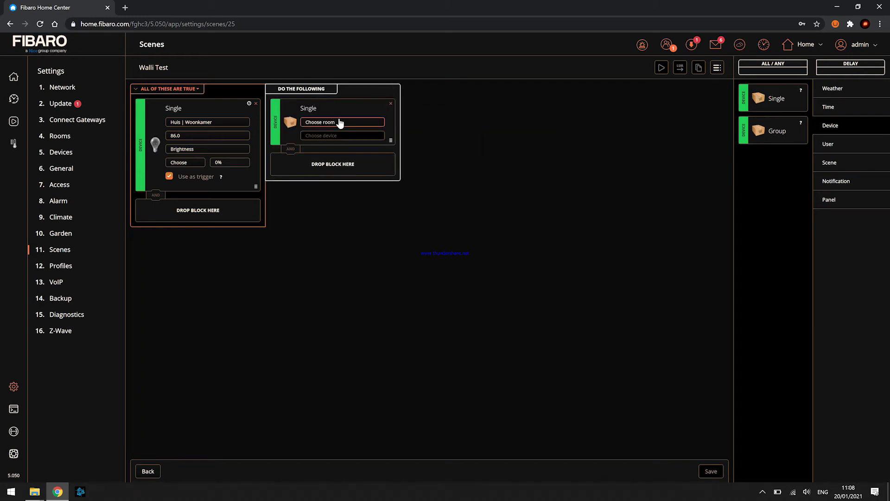
pyautogui.click(340, 122)
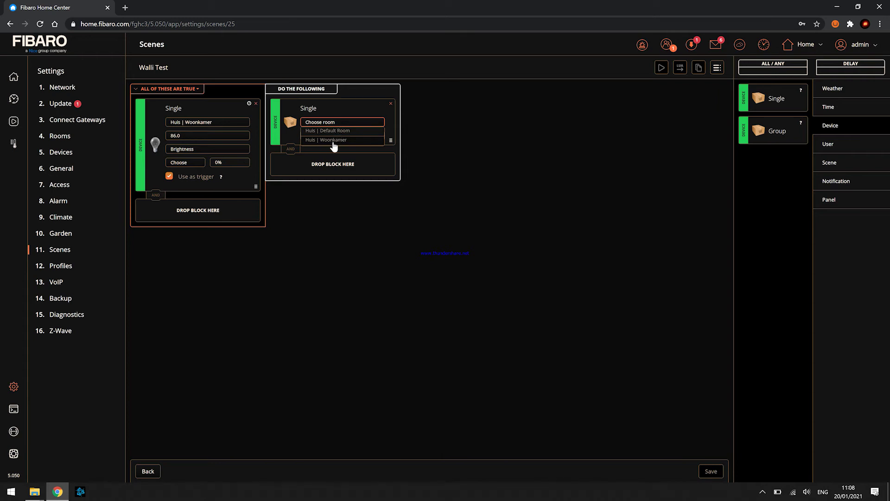
pyautogui.click(336, 140)
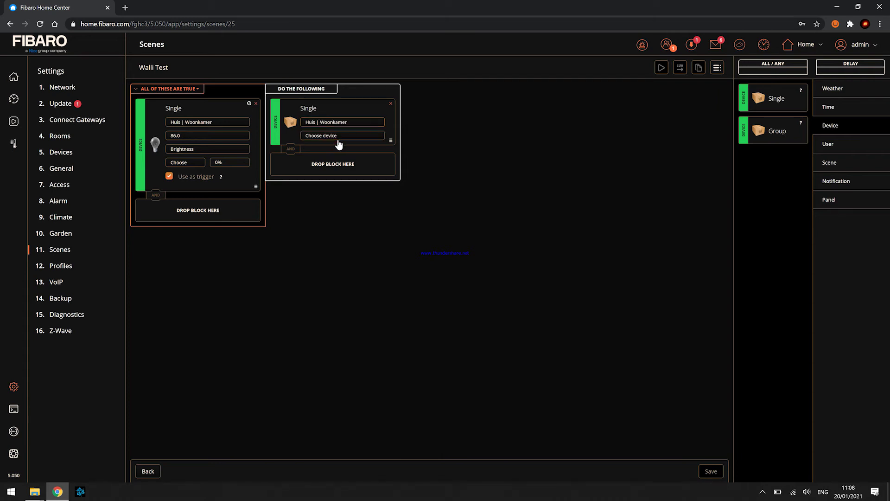
pyautogui.click(338, 137)
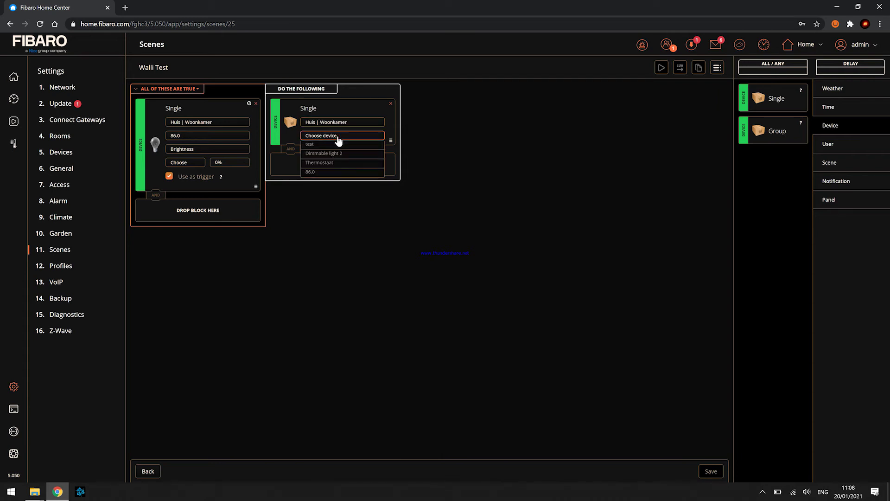
pyautogui.click(315, 172)
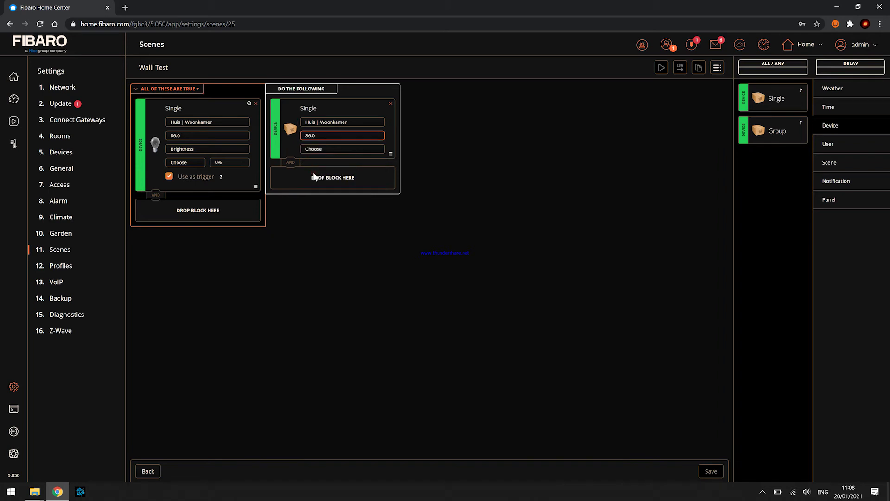
# Examine the full list of actions offered for the 86.0 light, including the ring colour and ring brightness options
pyautogui.click(343, 149)
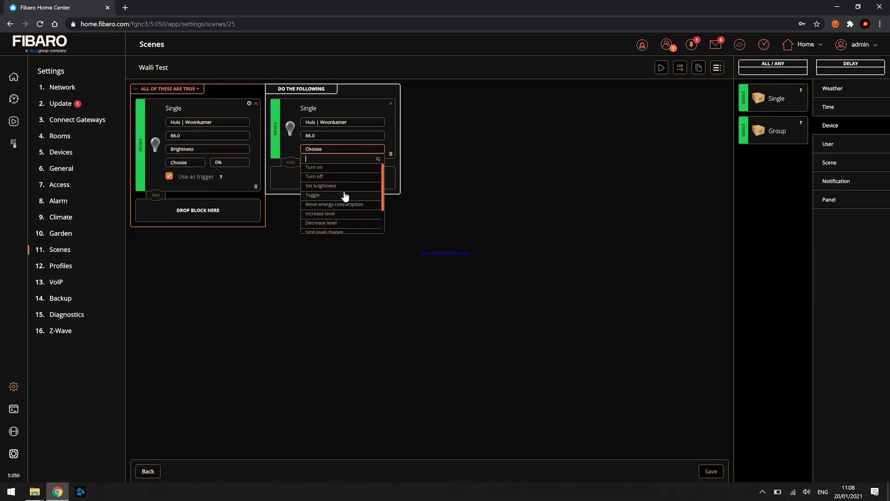
pyautogui.scroll(-1, 345, 196)
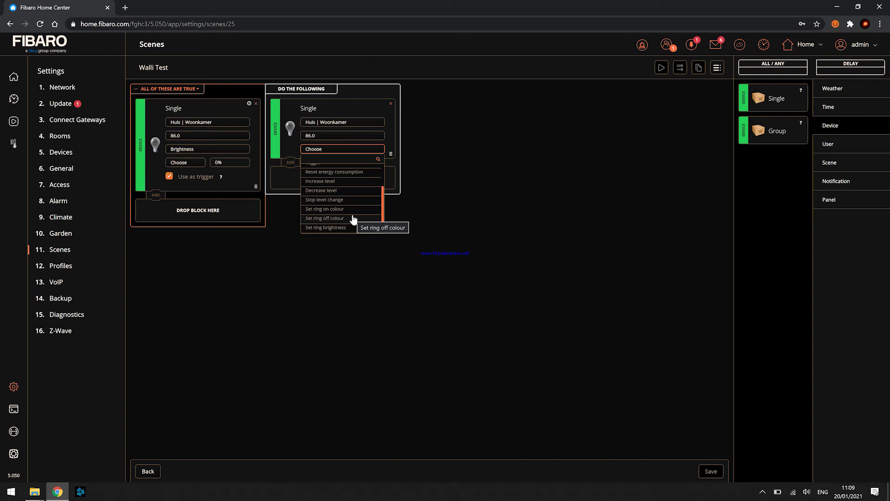
pyautogui.click(486, 158)
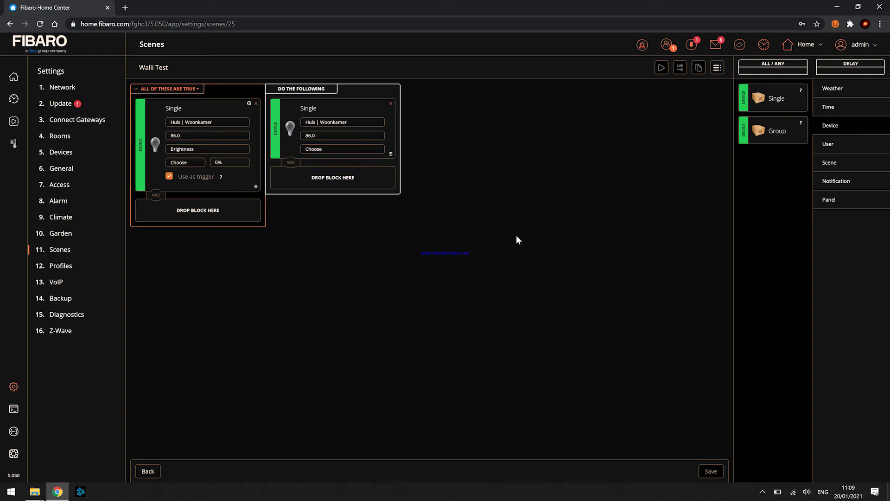